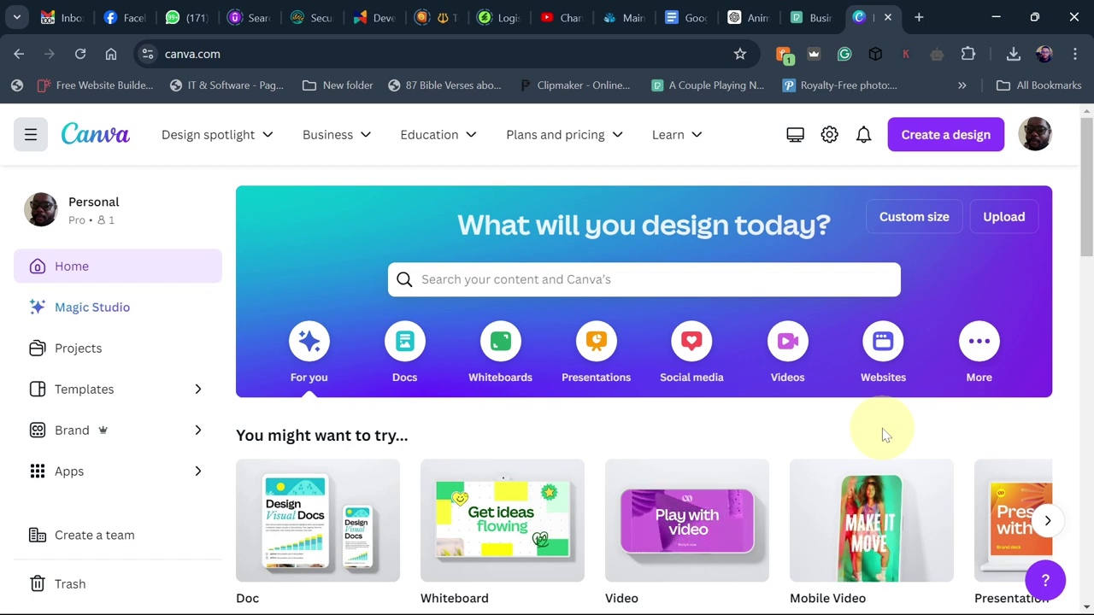
# Step: Start a blank Video design and show the uploaded airplane and runner photos
pyautogui.moveTo(688, 479)
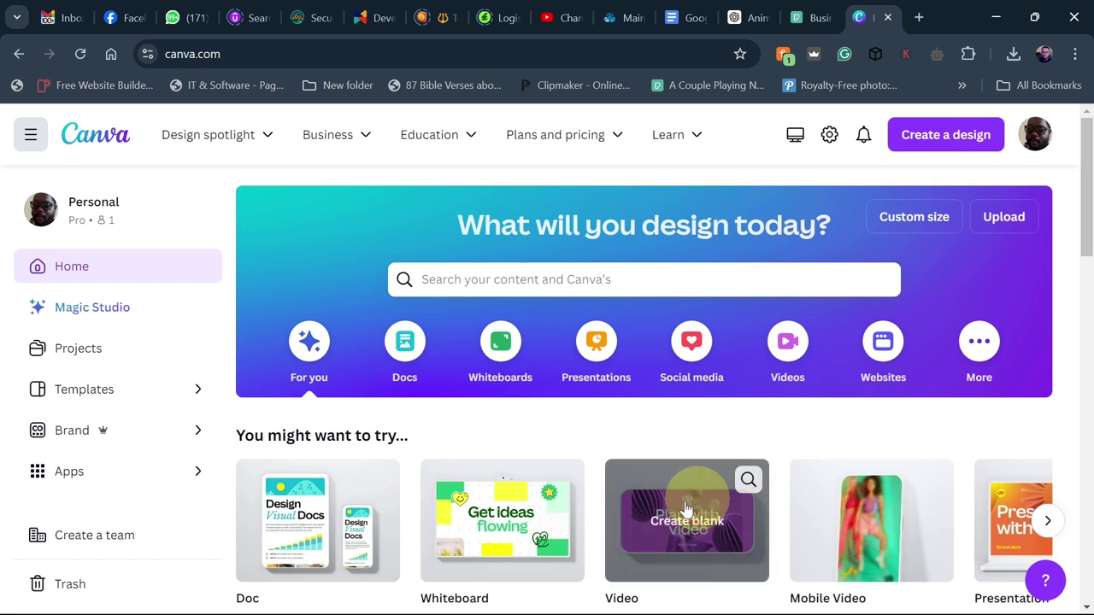
pyautogui.click(675, 530)
pyautogui.click(31, 431)
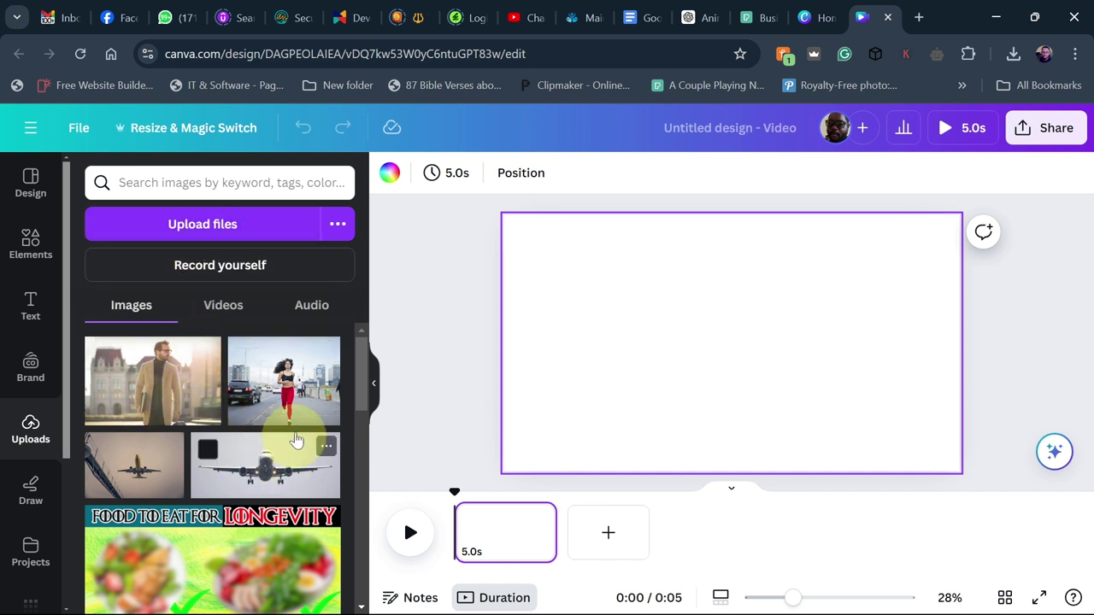
pyautogui.click(764, 21)
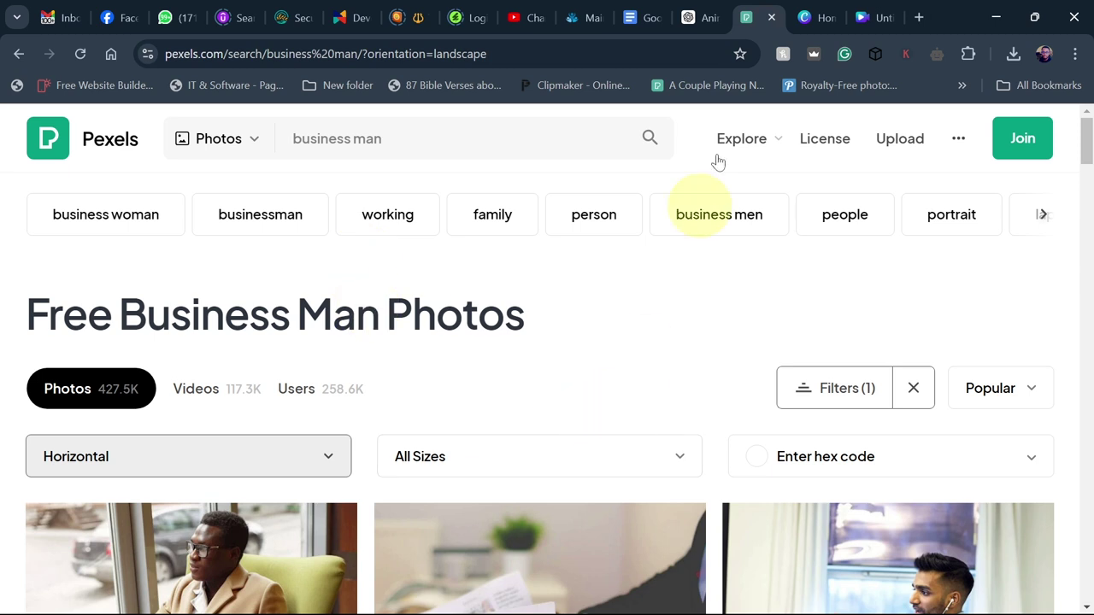
pyautogui.click(879, 18)
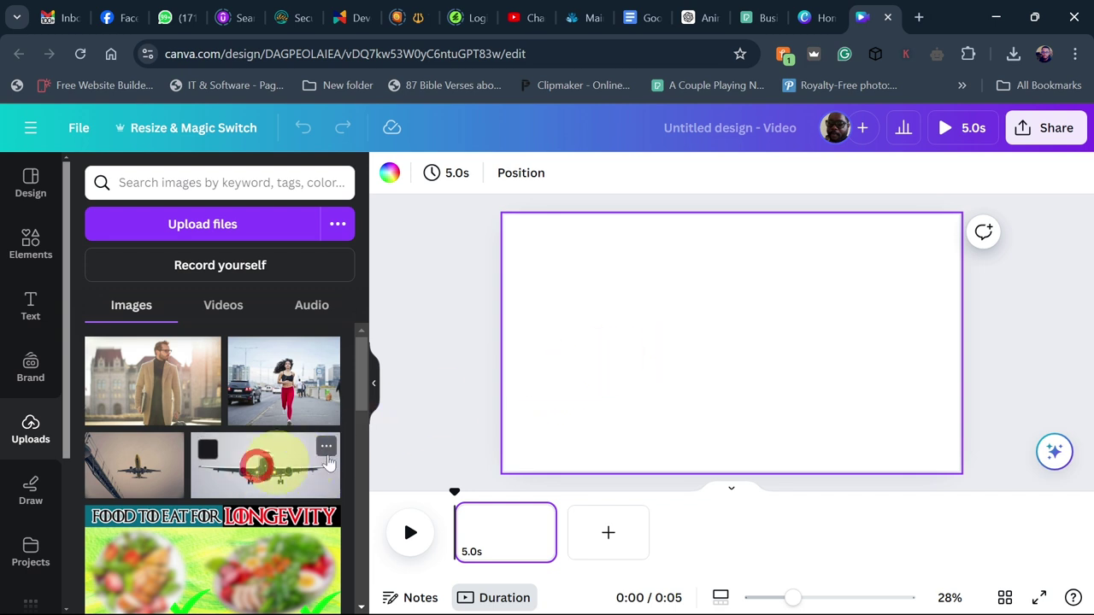
# Step: Add the front-facing airplane upload and set it as the page background
pyautogui.click(259, 471)
pyautogui.rightClick(679, 327)
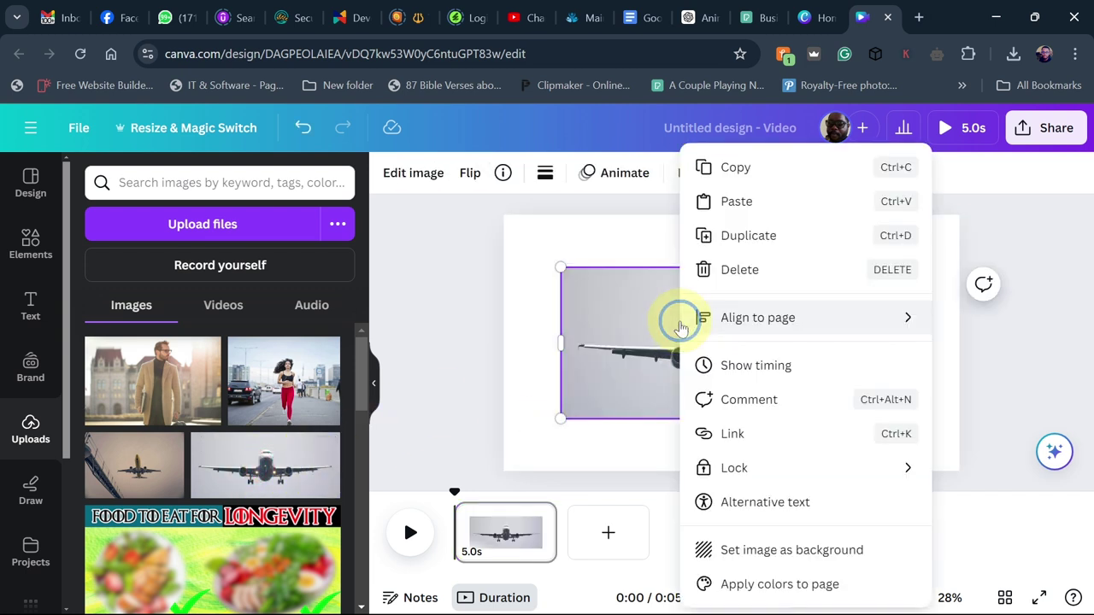
pyautogui.click(764, 553)
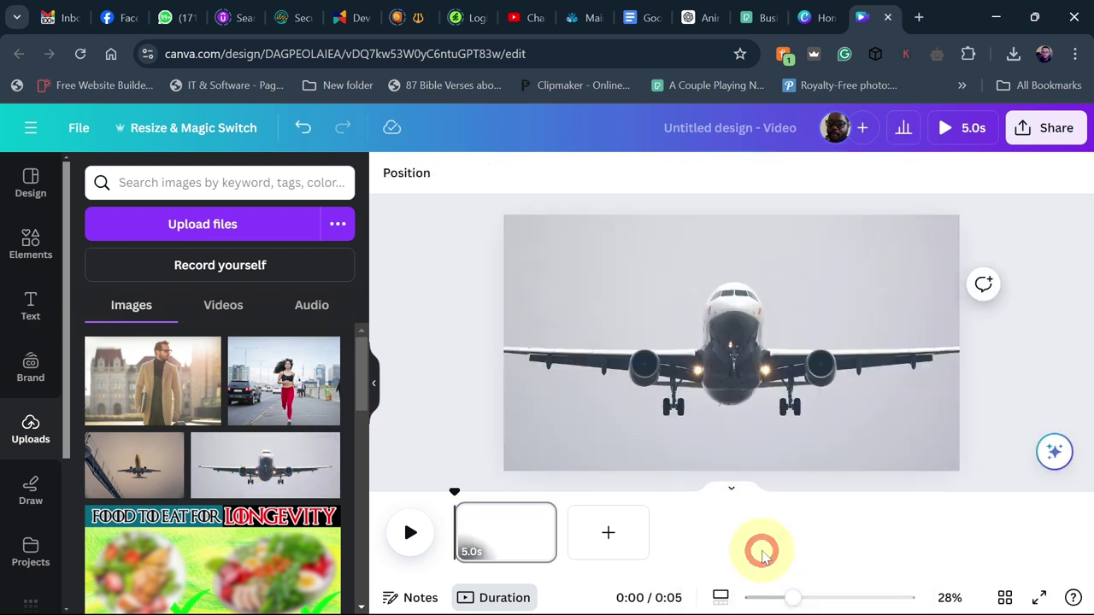
pyautogui.click(752, 351)
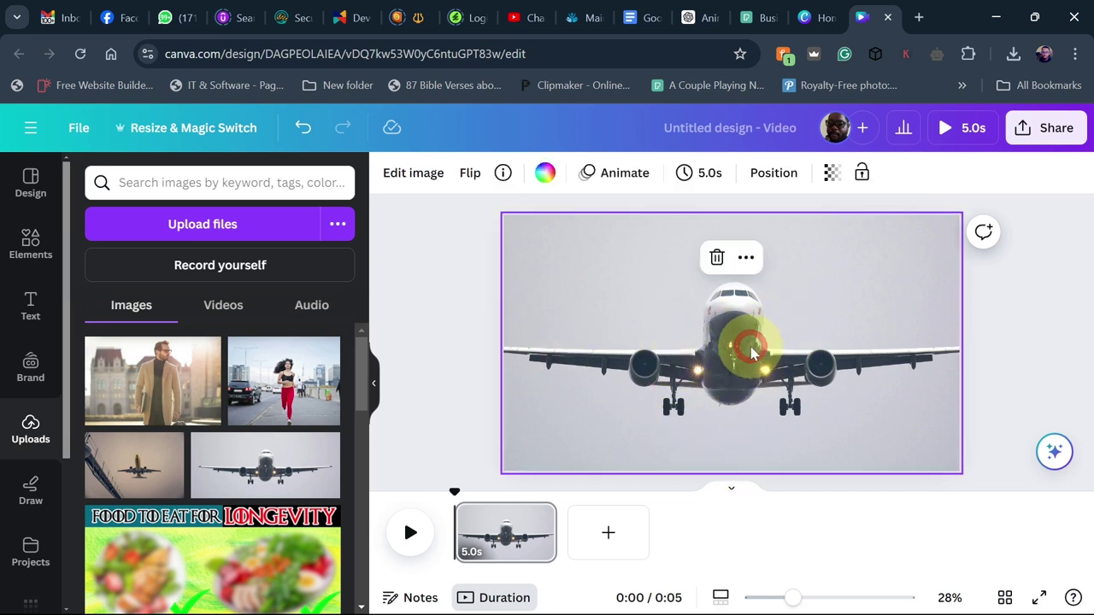
# Step: Magic Grab the airplane, including its wing tip, into its own element
pyautogui.click(418, 180)
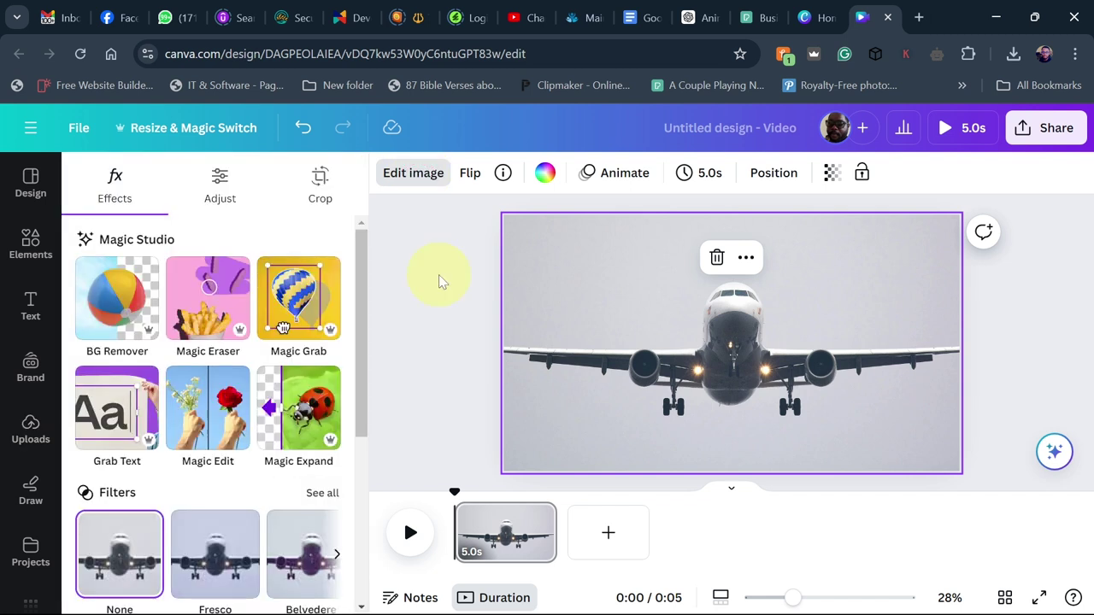
pyautogui.click(290, 309)
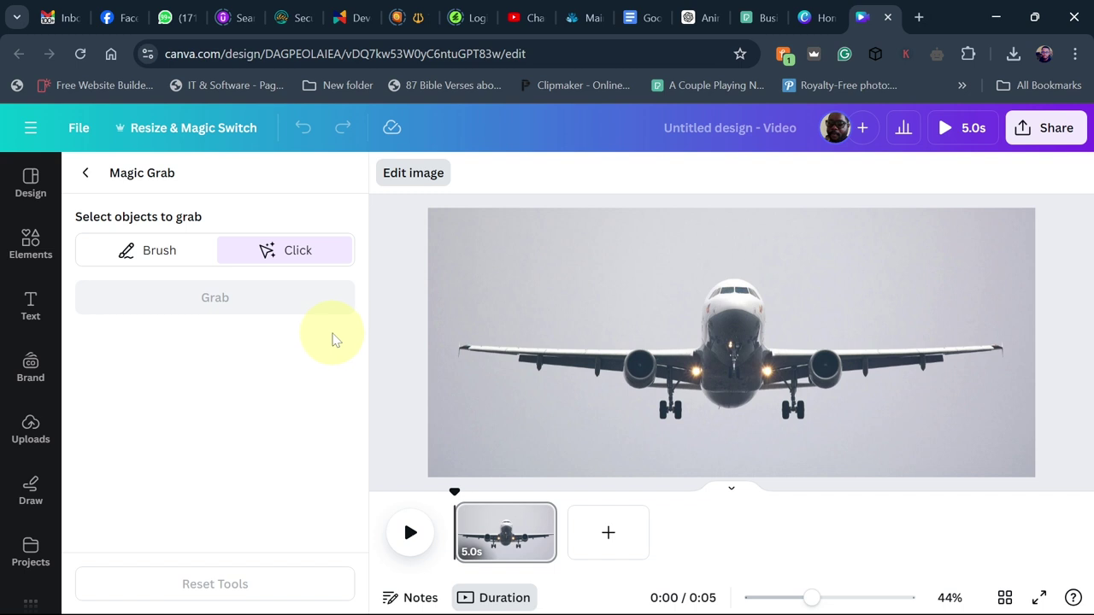
pyautogui.click(740, 340)
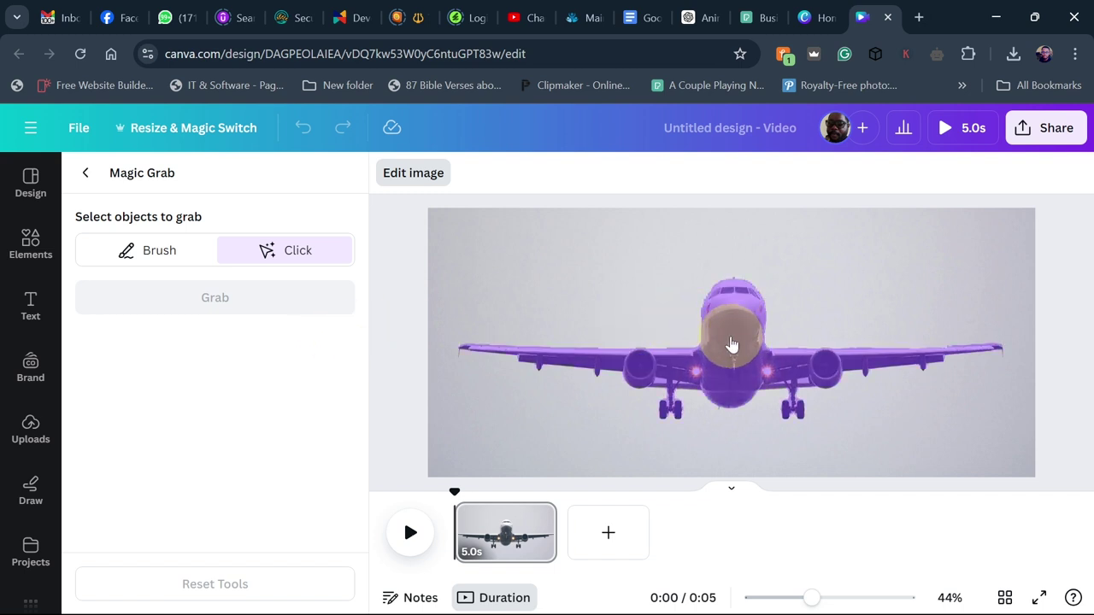
pyautogui.click(730, 342)
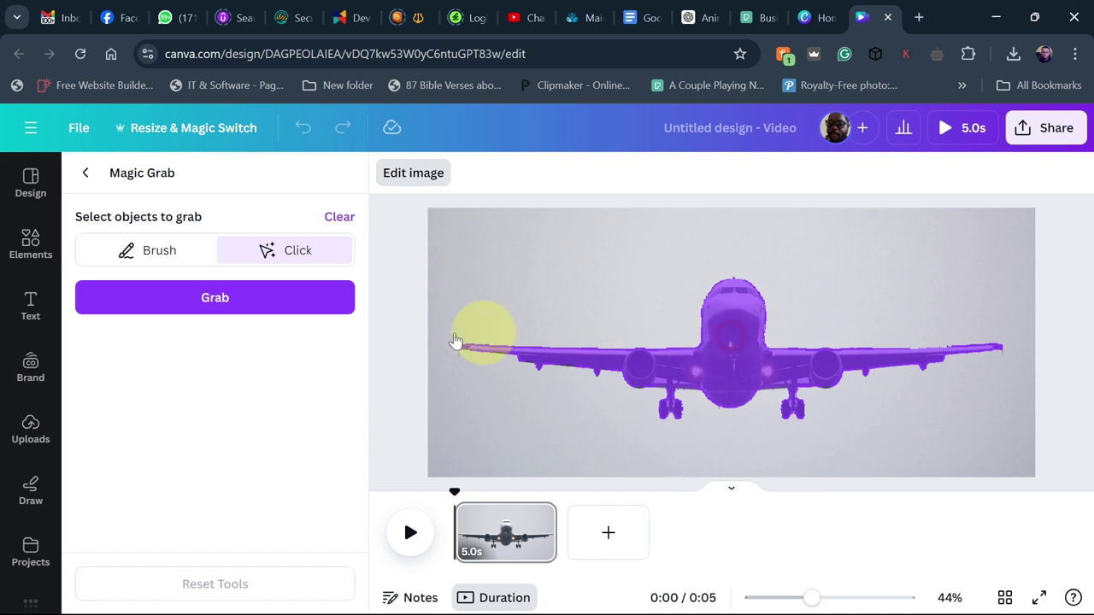
pyautogui.click(216, 301)
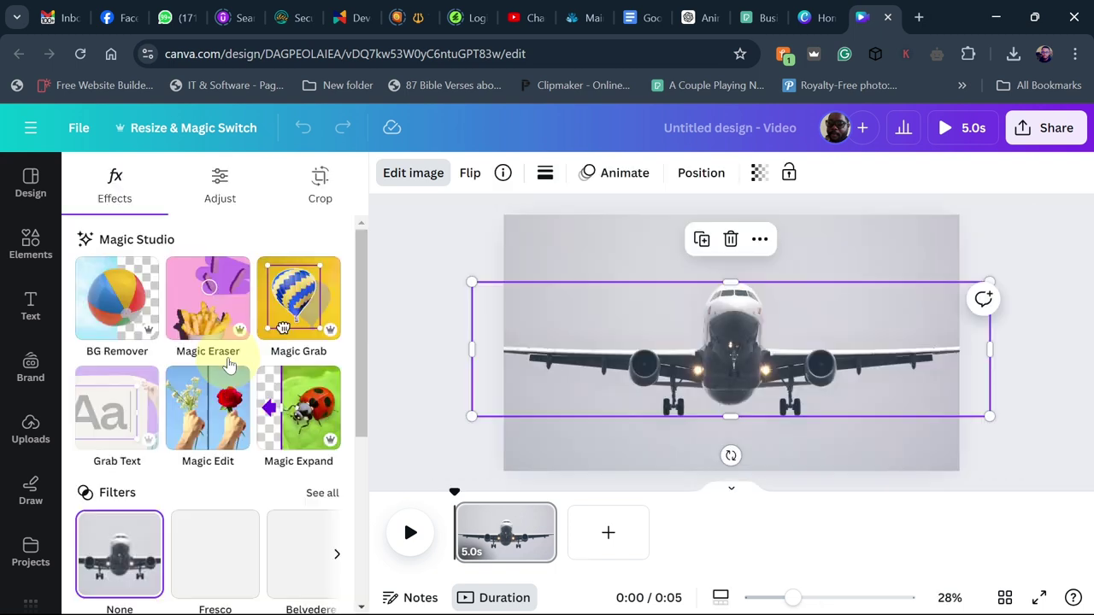
pyautogui.click(703, 342)
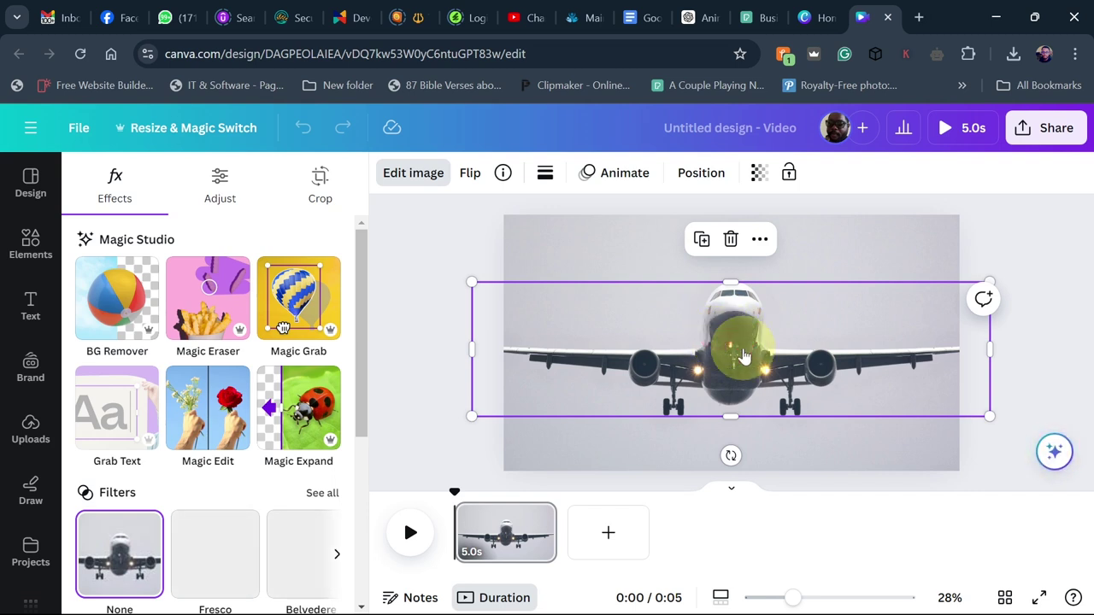
# Step: Shrink the grabbed airplane slightly and centre it horizontally on the page
pyautogui.moveTo(734, 357)
pyautogui.mouseDown()
pyautogui.moveTo(710, 351)
pyautogui.moveTo(727, 341)
pyautogui.mouseUp()
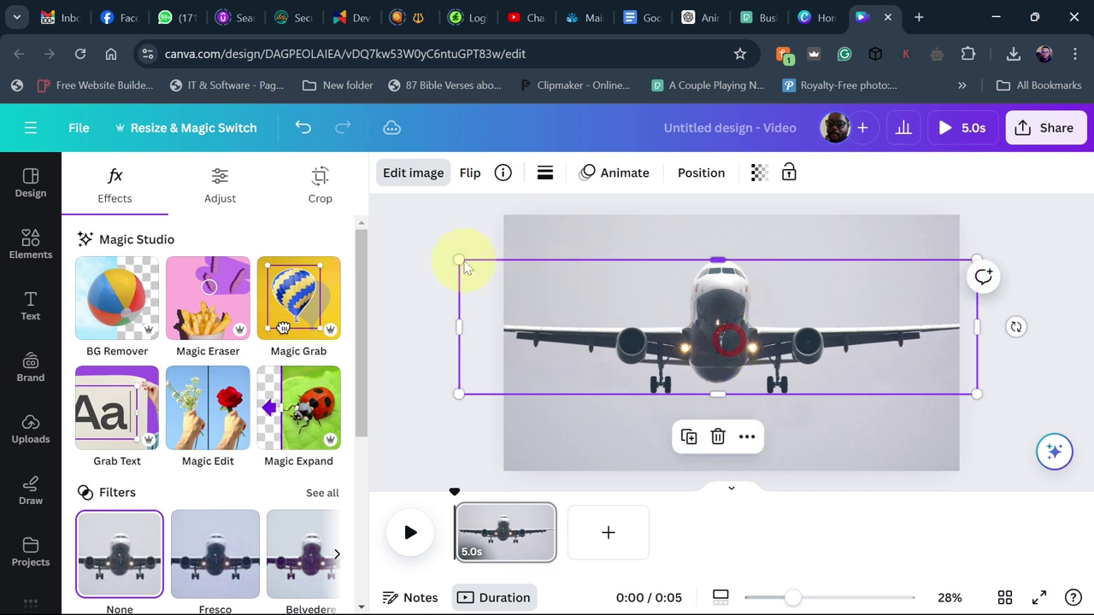
pyautogui.moveTo(459, 259); pyautogui.dragTo(570, 281)
pyautogui.click(743, 339)
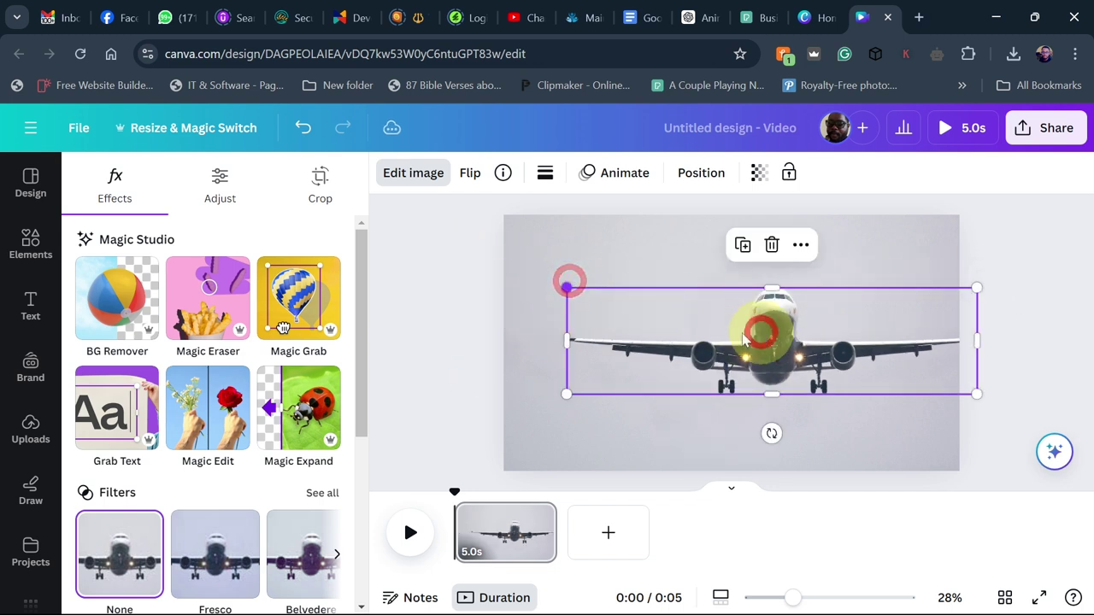
pyautogui.moveTo(698, 333); pyautogui.dragTo(719, 325)
pyautogui.click(624, 174)
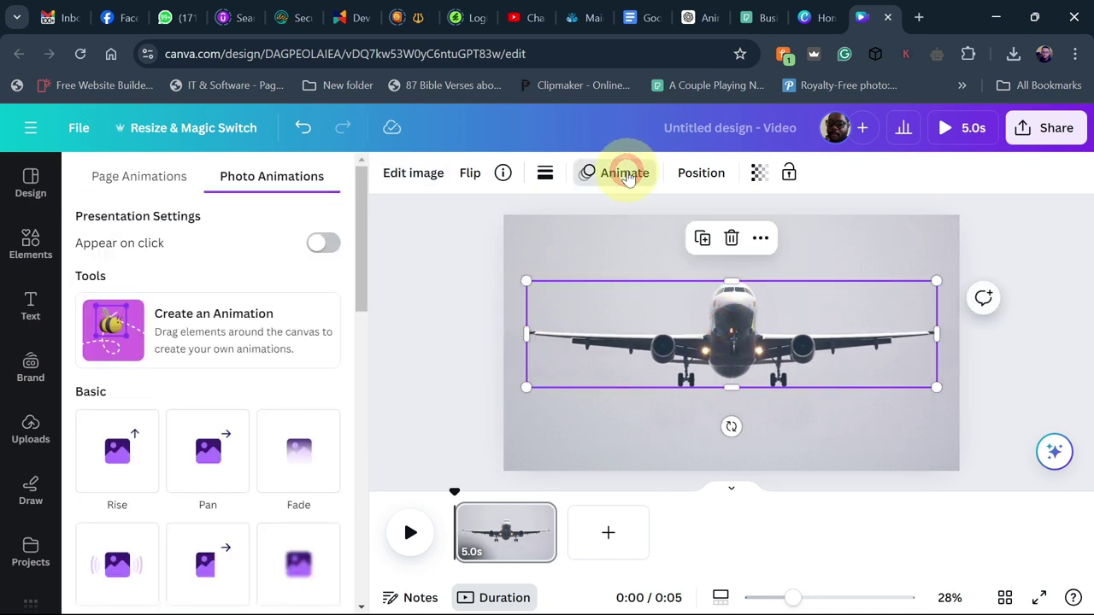
# Step: Animate the airplane with Breathe scaling Out at maximum, and extend the page to 8.0s
pyautogui.moveTo(365, 263); pyautogui.dragTo(347, 348)
pyautogui.click(197, 413)
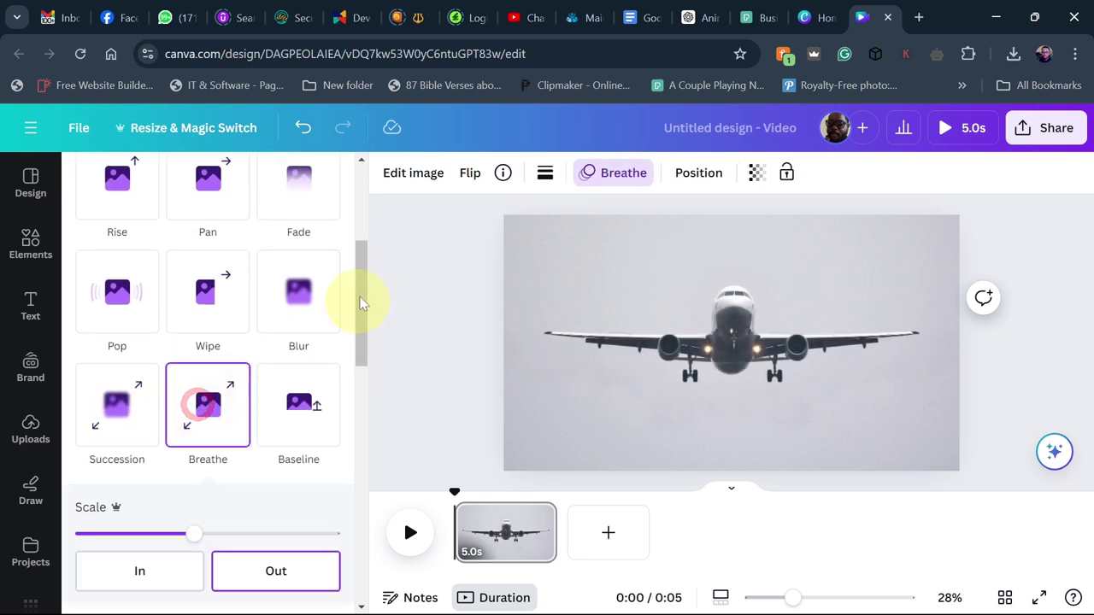
pyautogui.moveTo(368, 295); pyautogui.dragTo(363, 321)
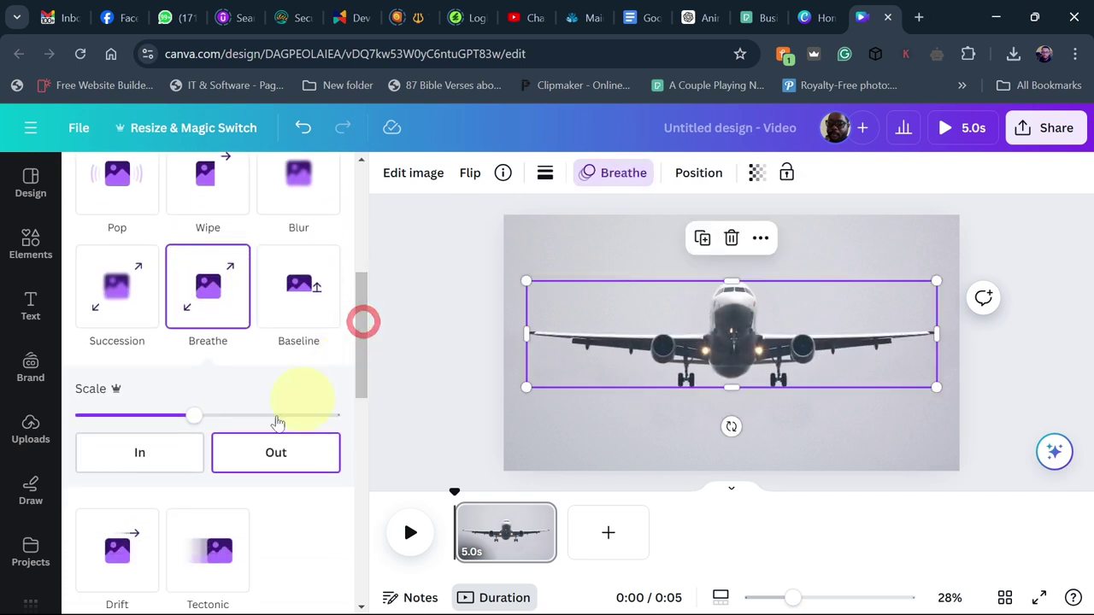
pyautogui.click(139, 453)
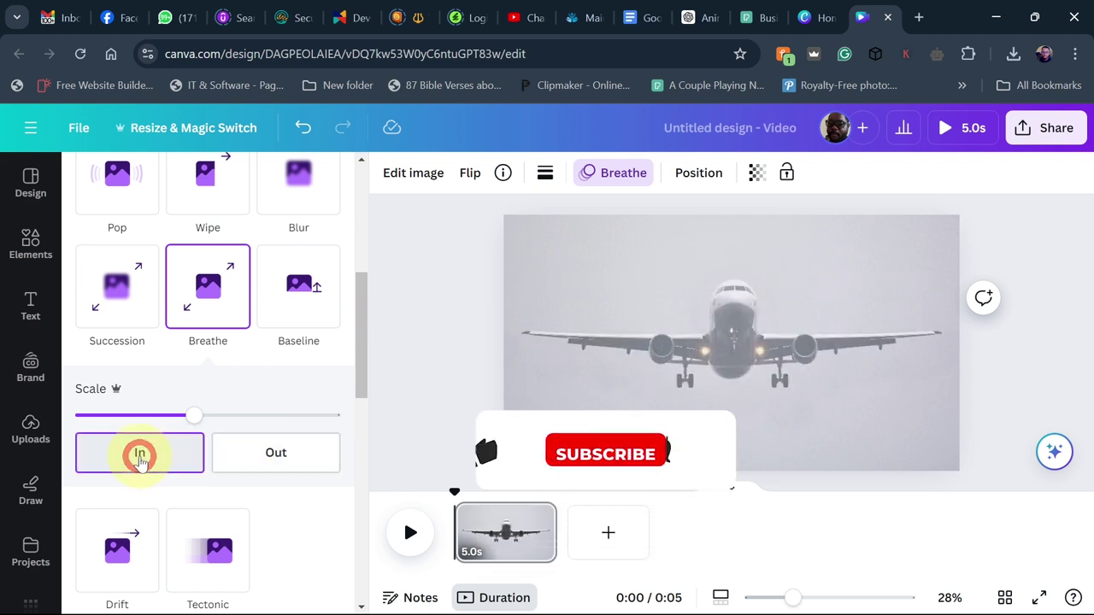
pyautogui.click(275, 453)
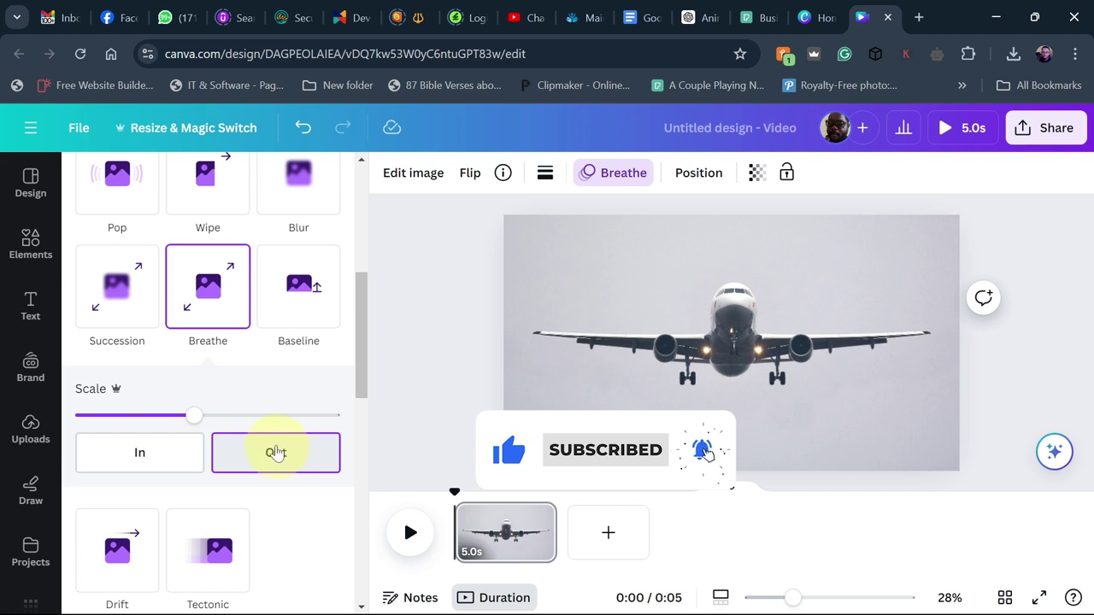
pyautogui.moveTo(195, 415); pyautogui.dragTo(335, 414)
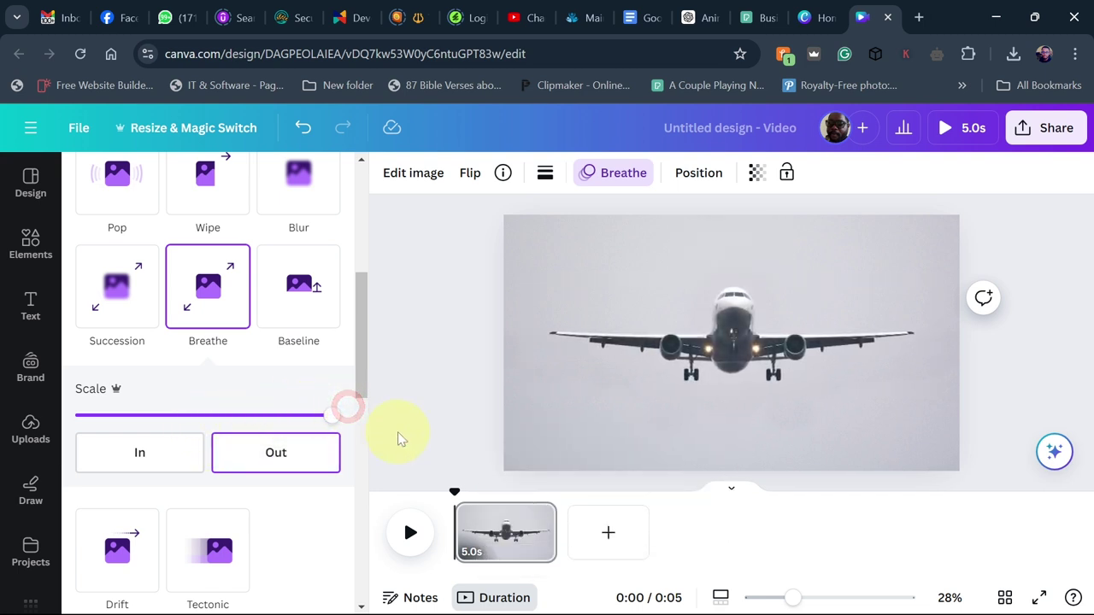
pyautogui.click(569, 532)
pyautogui.moveTo(569, 533); pyautogui.dragTo(615, 523)
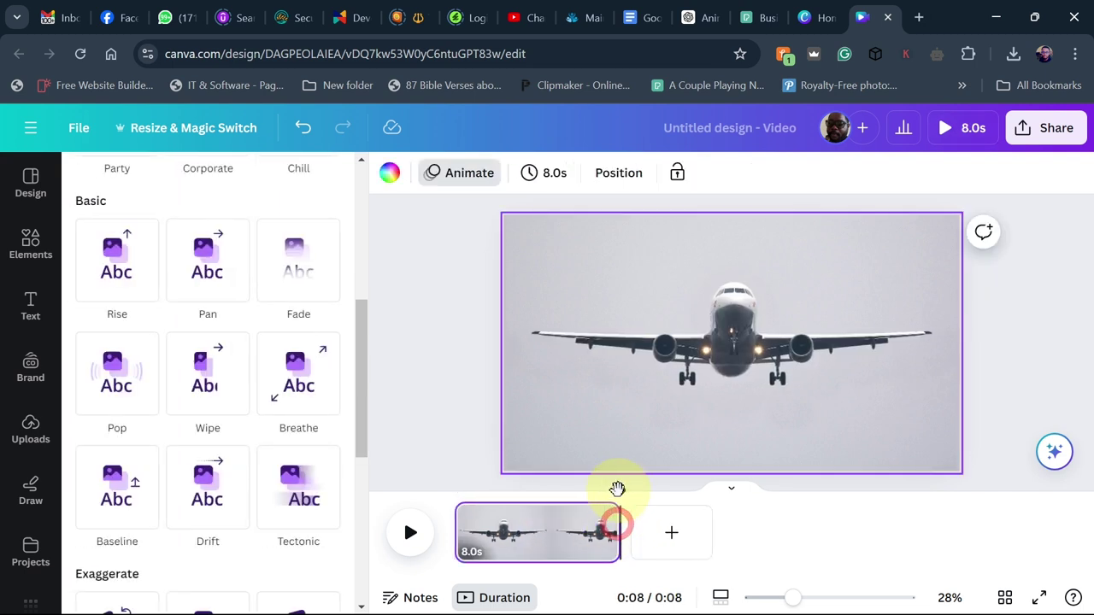
# Step: Preview the video, then add a blank 5-second second page after the airplane clip
pyautogui.click(412, 537)
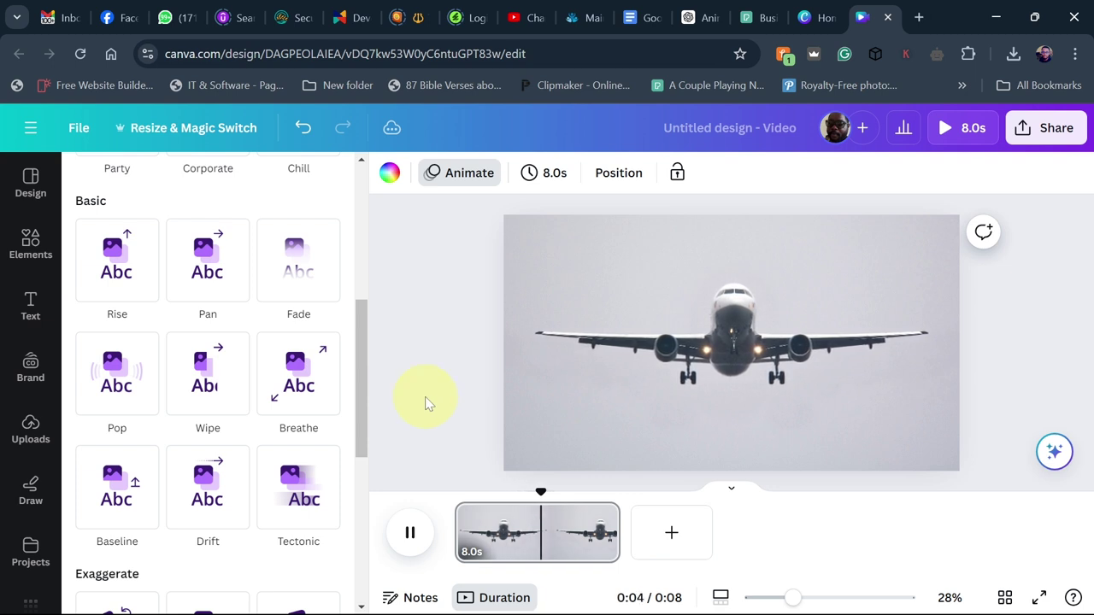
pyautogui.click(666, 531)
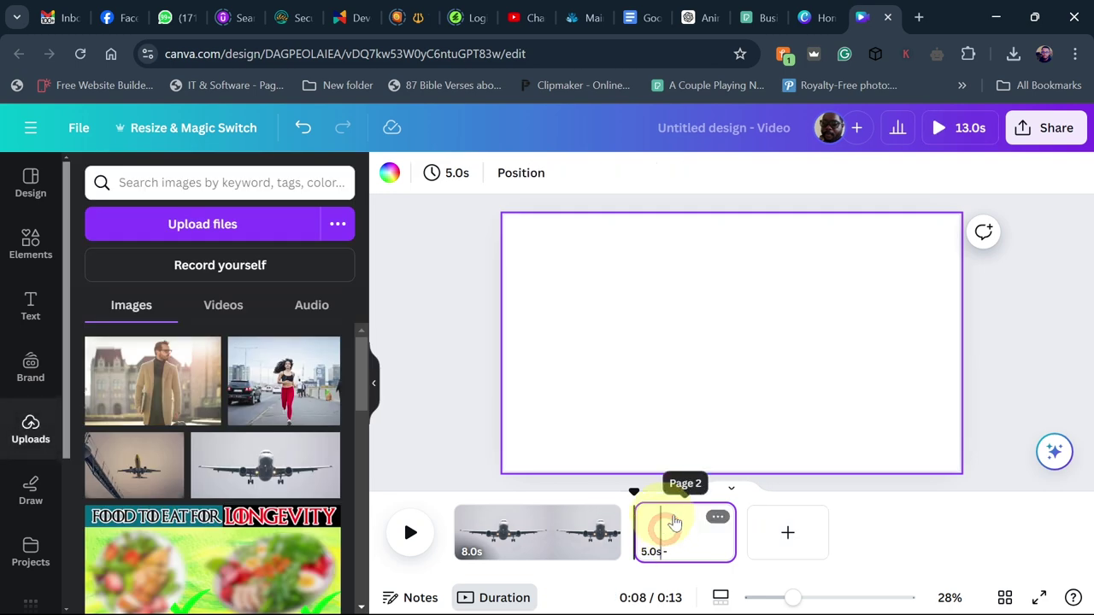
# Step: Add the running-woman upload and set it as the second page's background
pyautogui.click(293, 389)
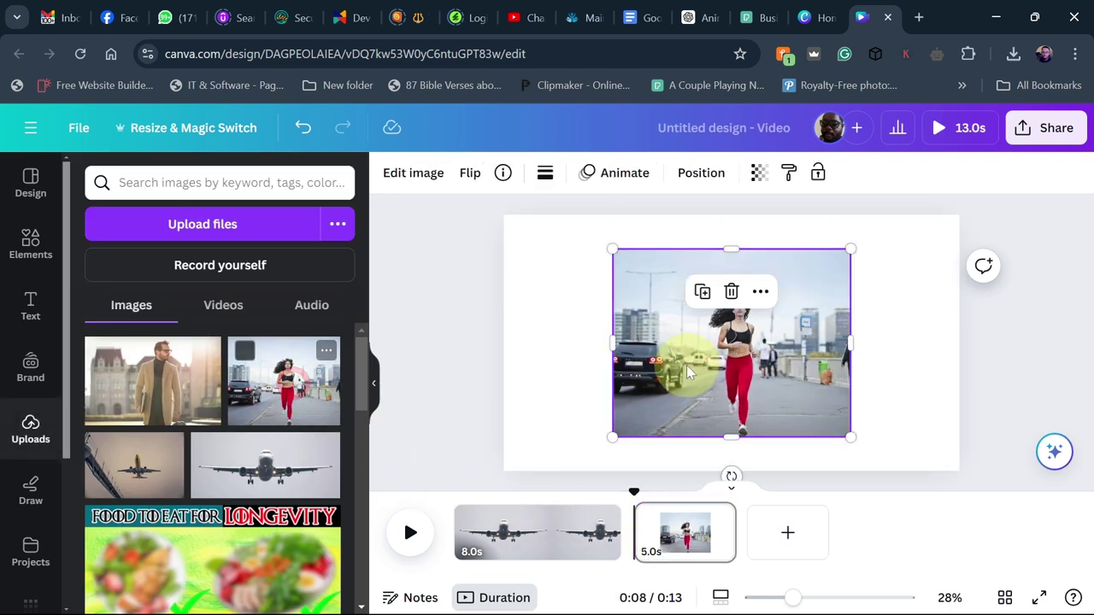
pyautogui.rightClick(703, 357)
pyautogui.click(776, 556)
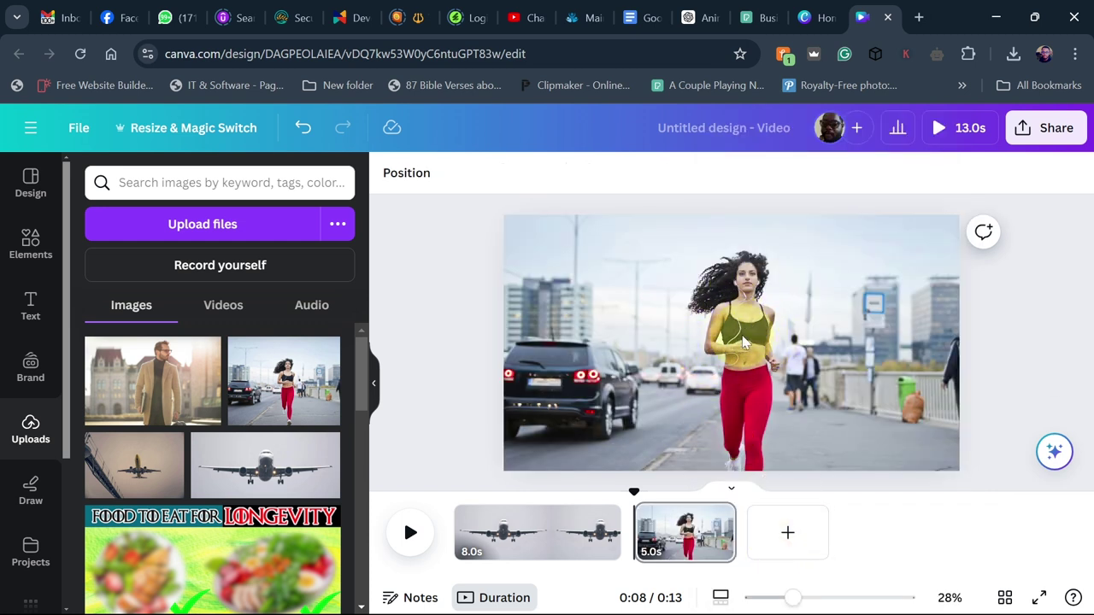
pyautogui.click(749, 342)
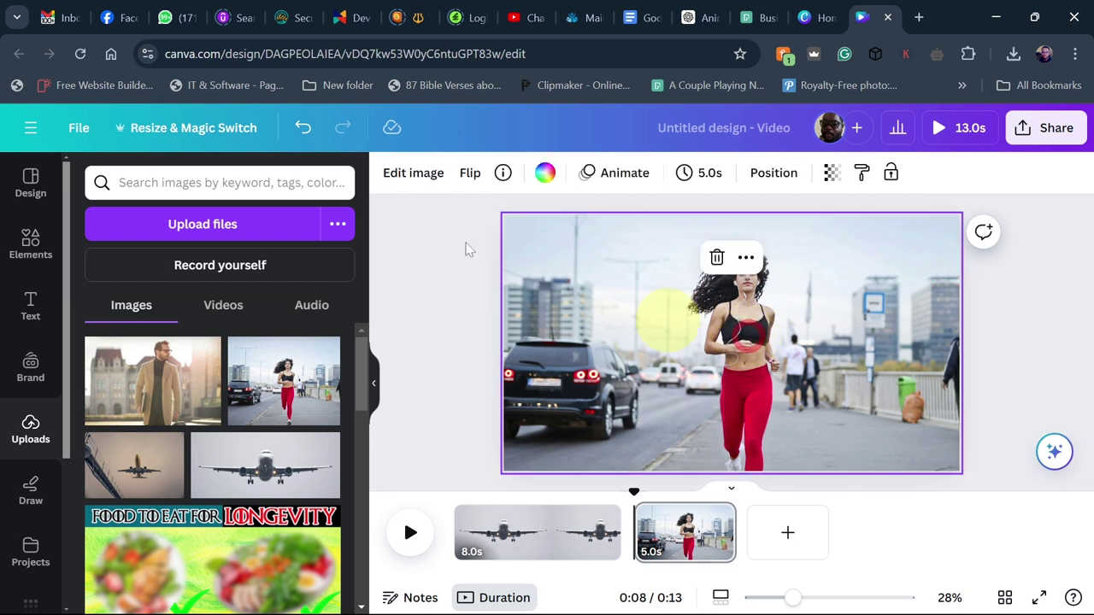
# Step: Magic Grab the running woman out of the street photo
pyautogui.click(410, 173)
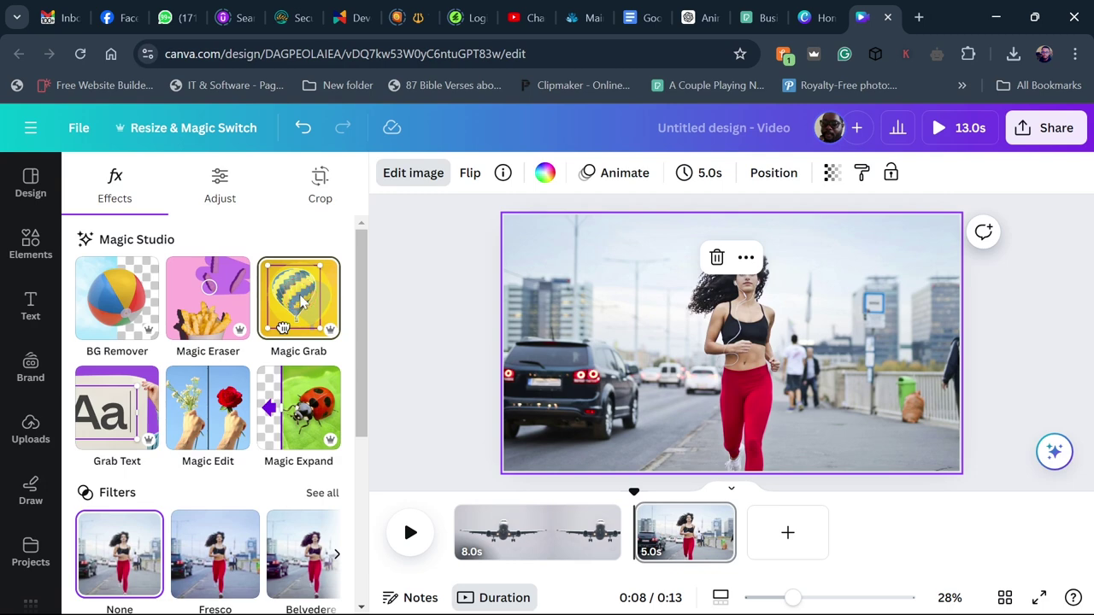
pyautogui.click(301, 300)
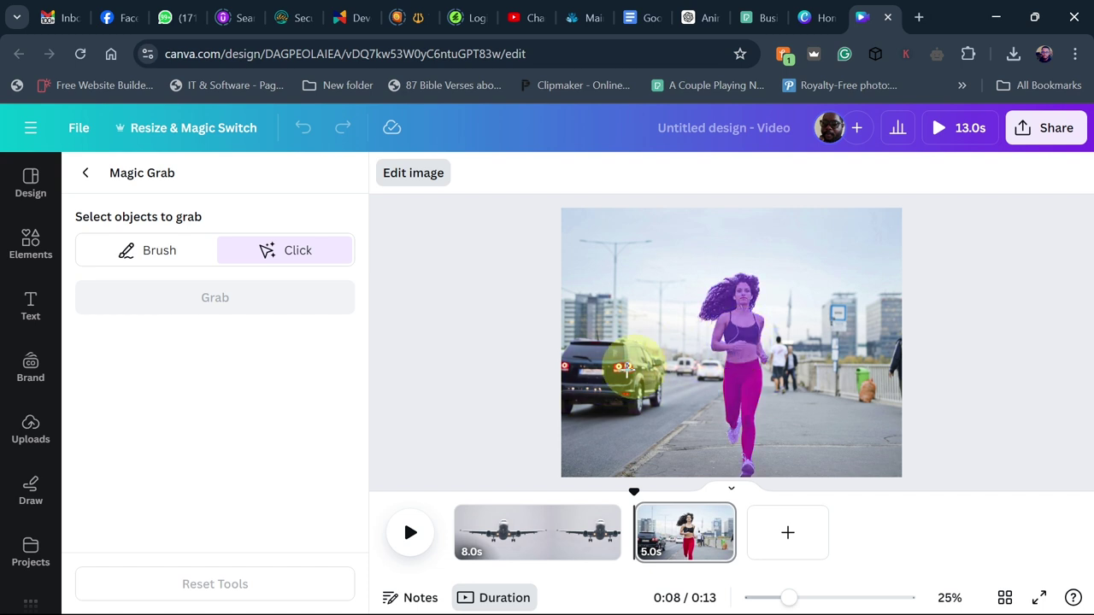
pyautogui.click(744, 357)
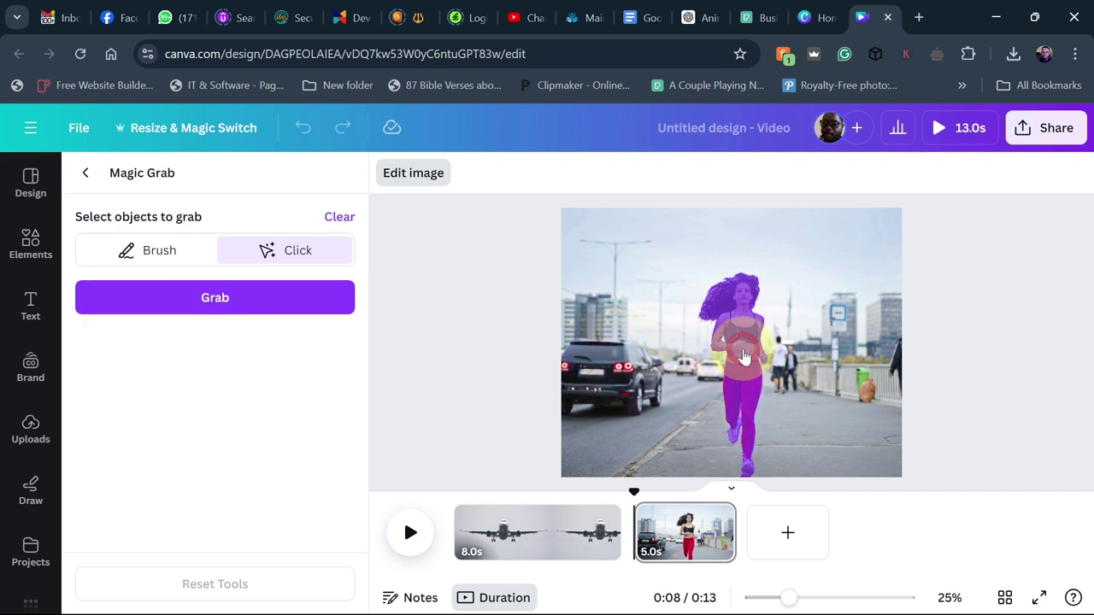
pyautogui.click(211, 299)
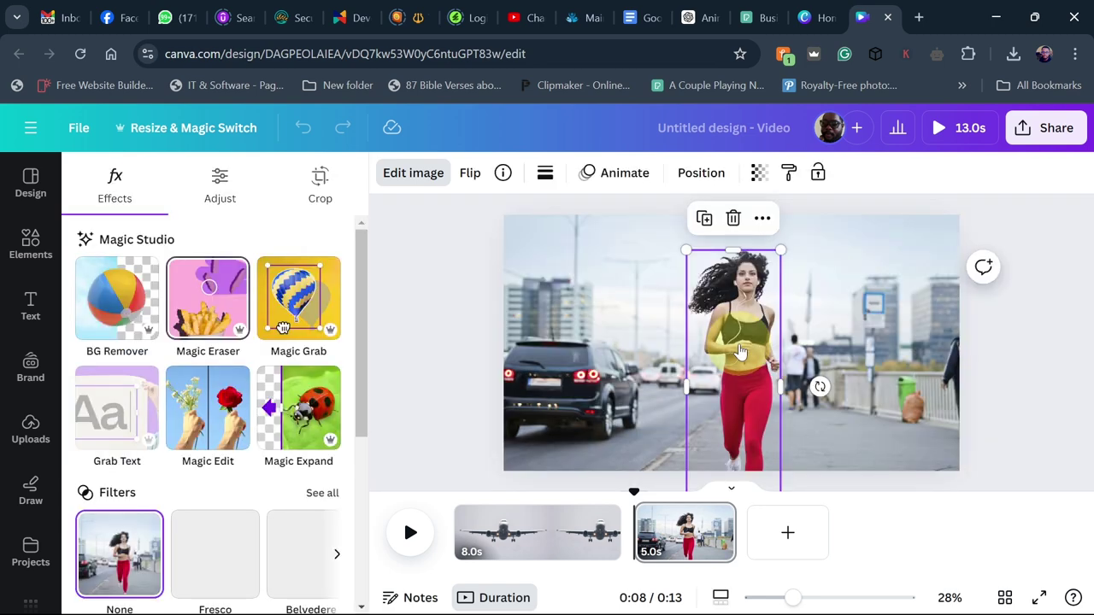
# Step: Drag the cut-out runner right, then back to near the centre of the street
pyautogui.click(793, 339)
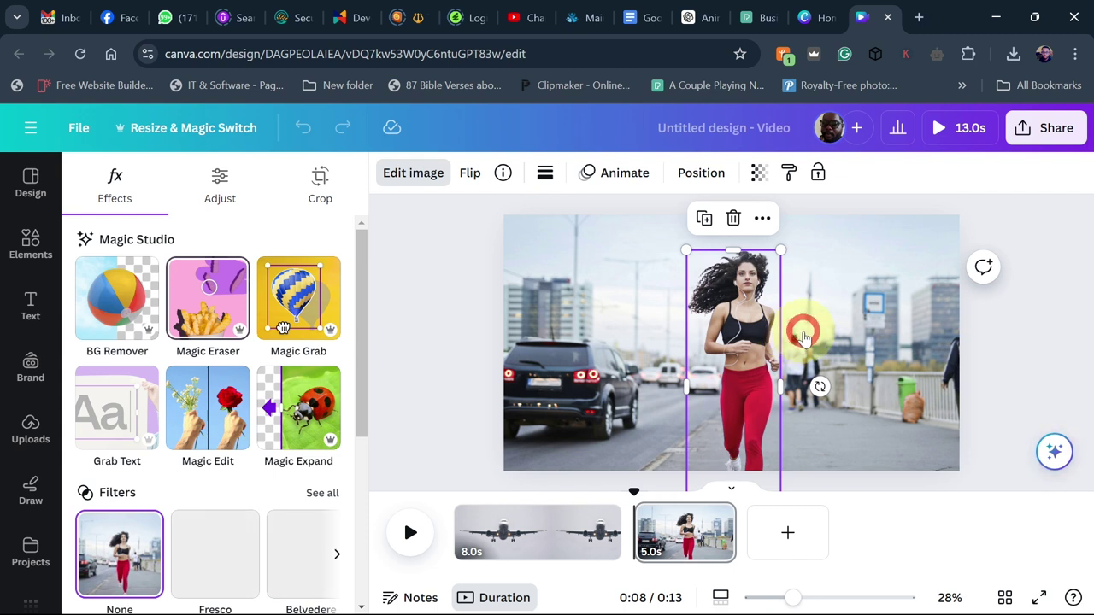
pyautogui.moveTo(702, 337); pyautogui.dragTo(766, 340)
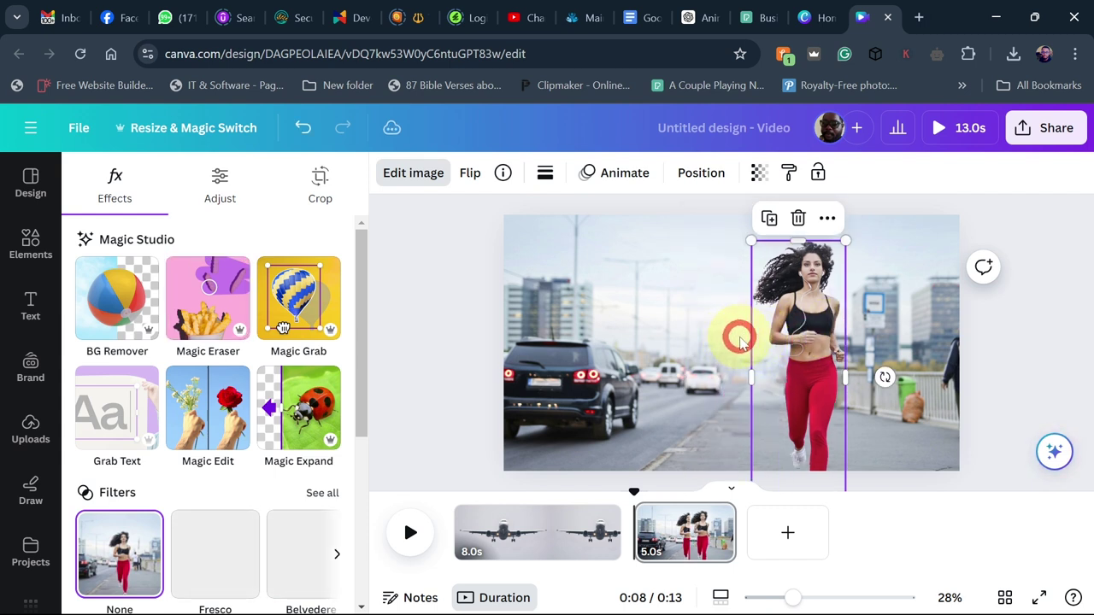
pyautogui.moveTo(766, 340); pyautogui.dragTo(750, 323)
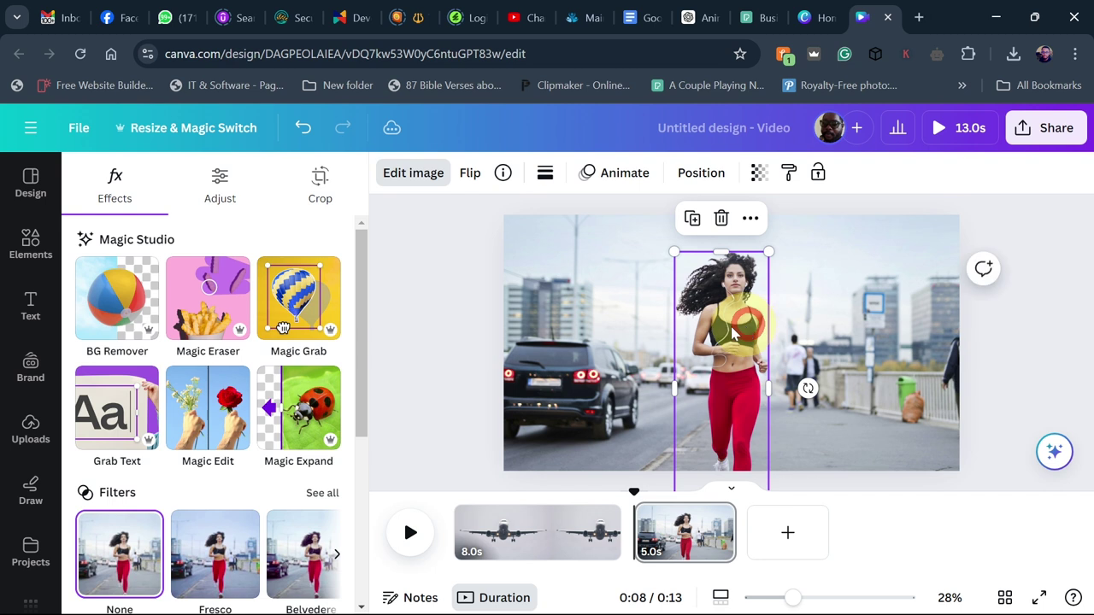
# Step: Give the runner a maximum-scale Breathe animation and extend page 2 to 8.2s
pyautogui.click(621, 179)
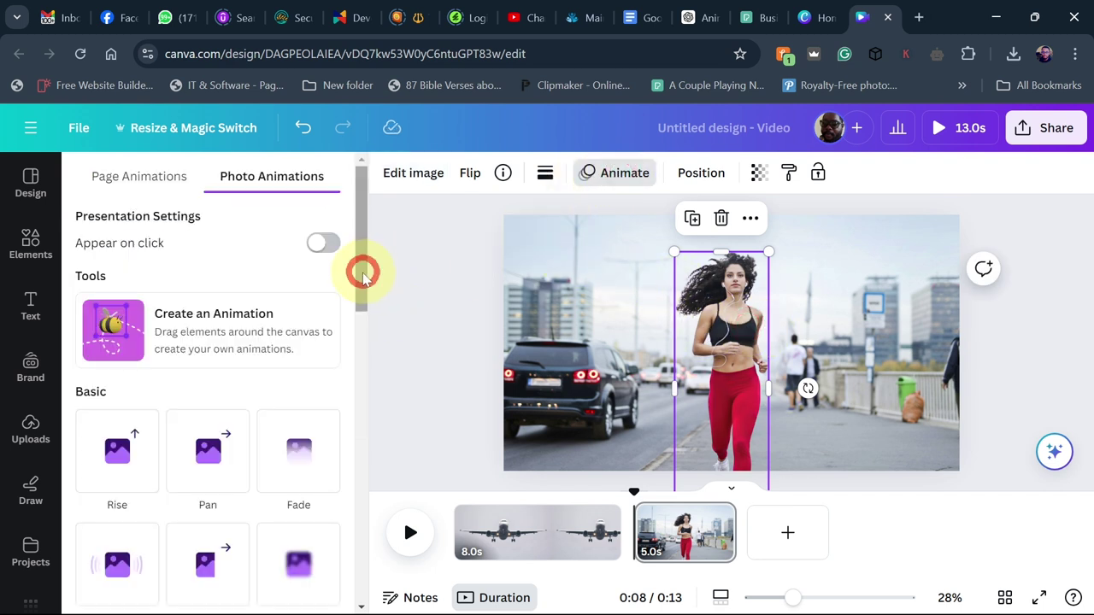
pyautogui.moveTo(366, 276); pyautogui.dragTo(354, 371)
pyautogui.click(192, 346)
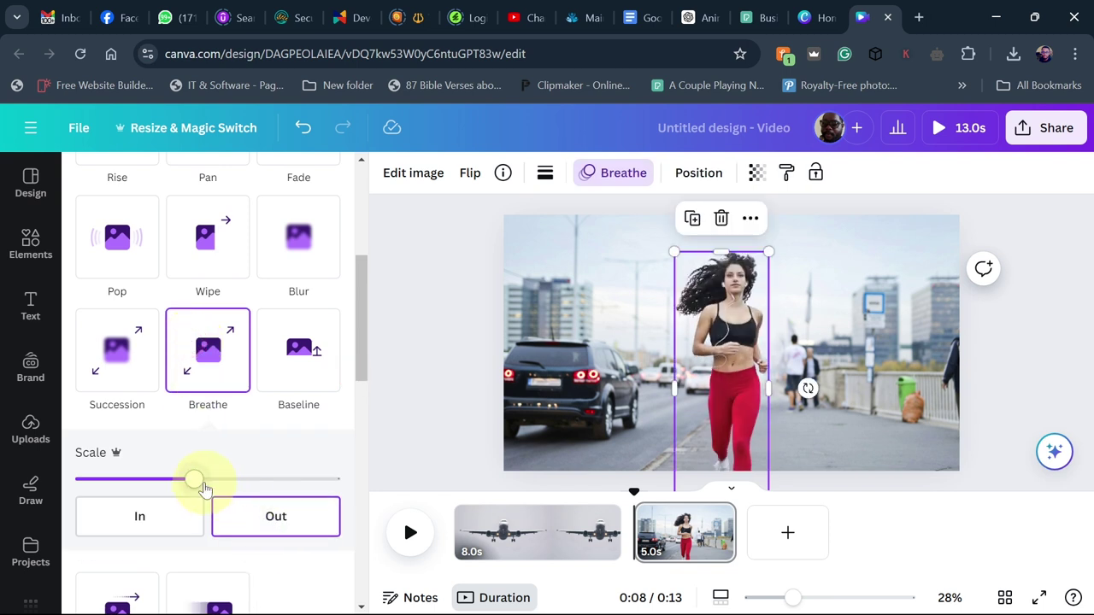
pyautogui.moveTo(243, 483); pyautogui.dragTo(335, 479)
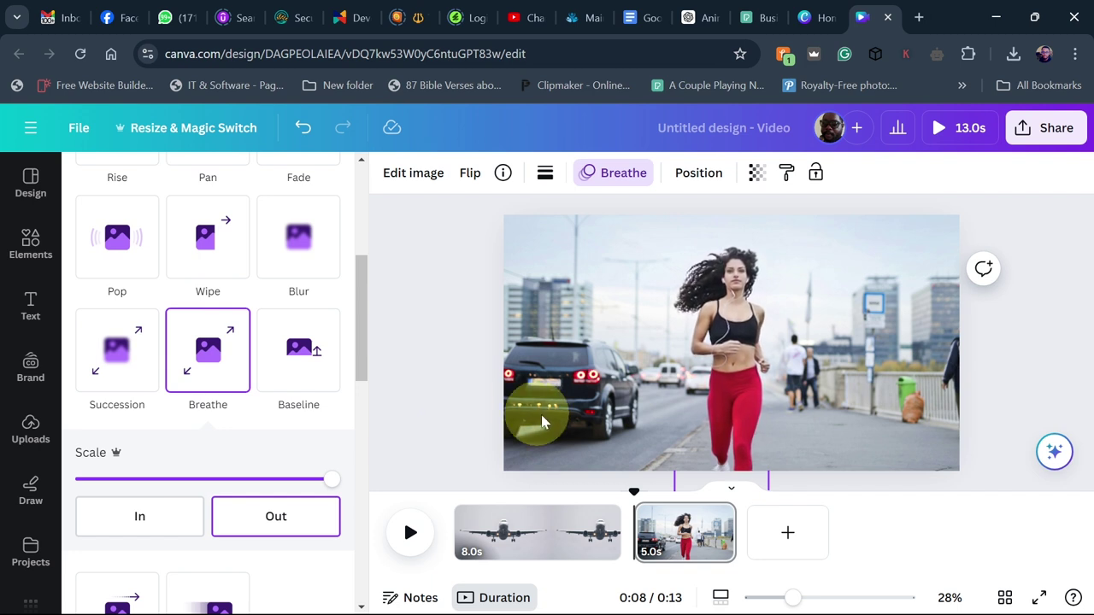
pyautogui.moveTo(766, 526); pyautogui.dragTo(803, 516)
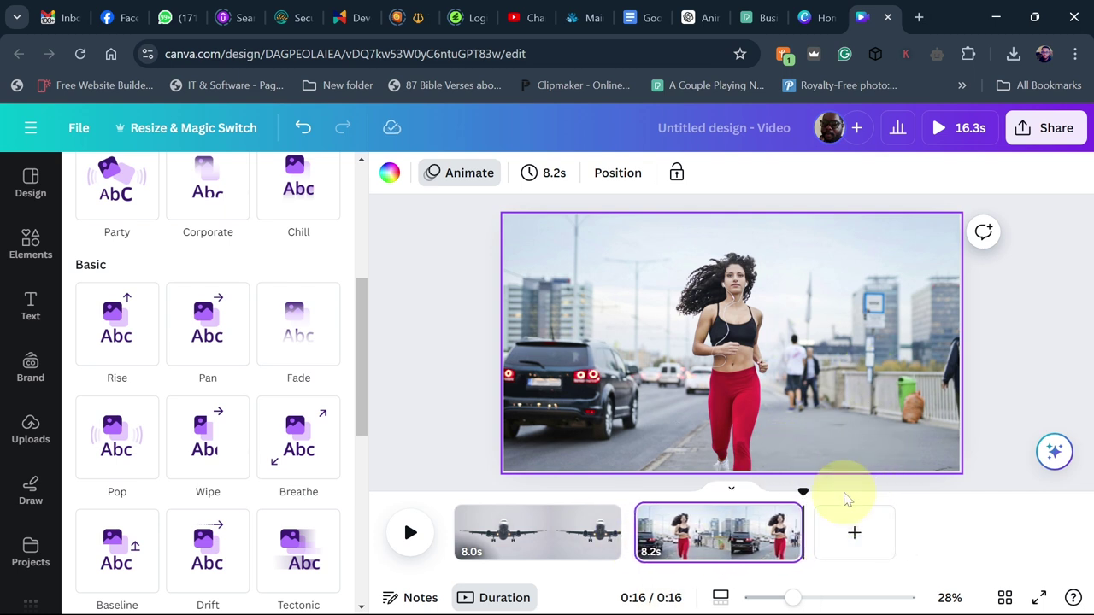
# Step: Link the airplane and runner pages with a 0.5s Match & Move transition and preview the 15.8s video
pyautogui.click(633, 541)
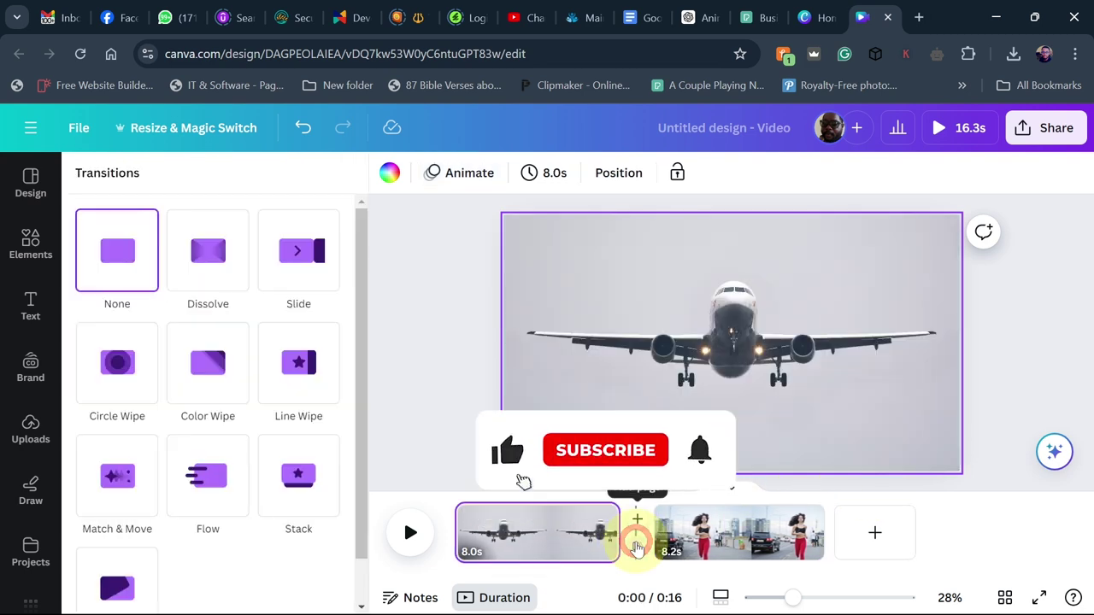
pyautogui.click(117, 477)
pyautogui.scroll(-1, 361, 469)
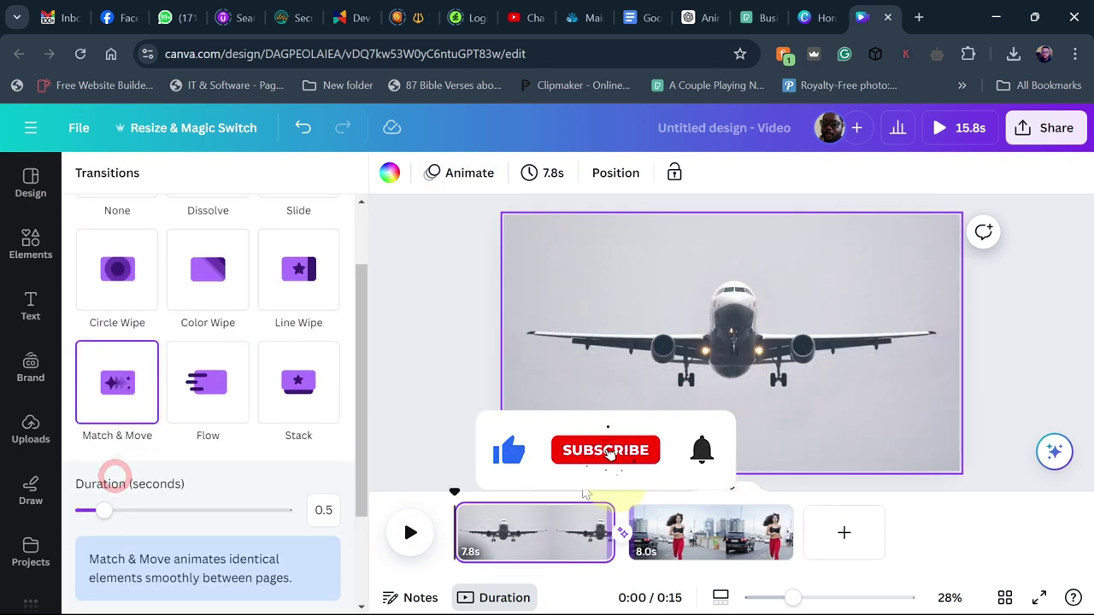
pyautogui.click(411, 535)
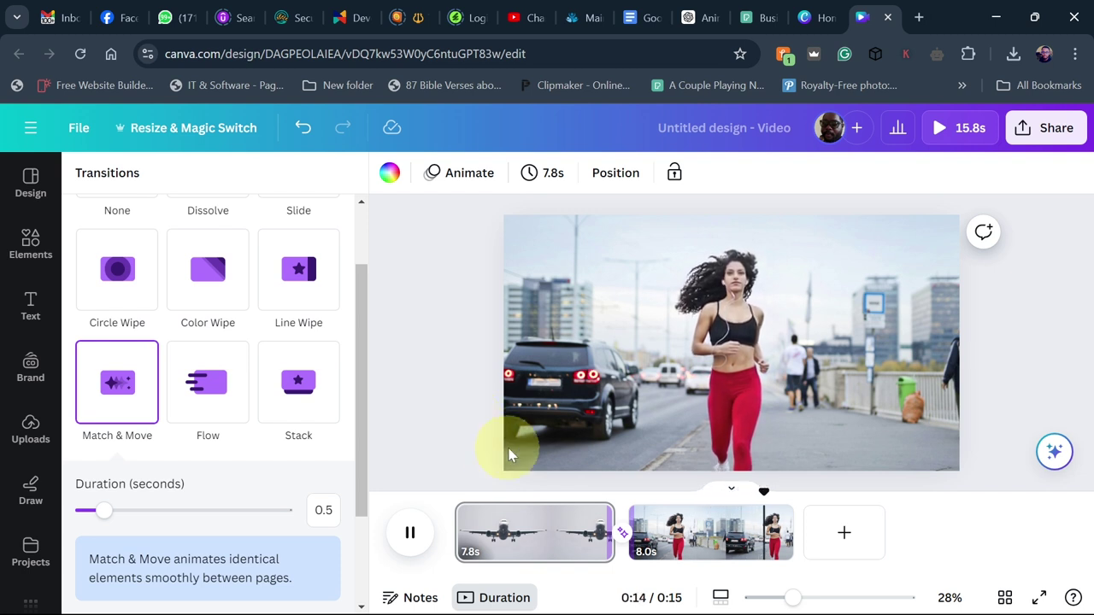
pyautogui.click(1043, 132)
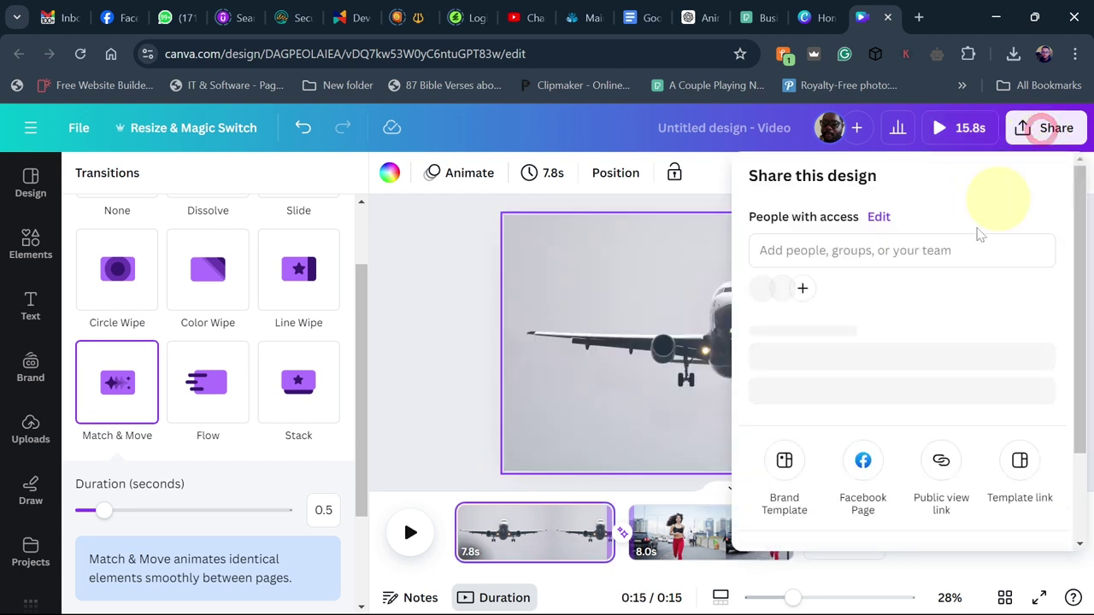
pyautogui.scroll(-2, 920, 403)
pyautogui.click(865, 442)
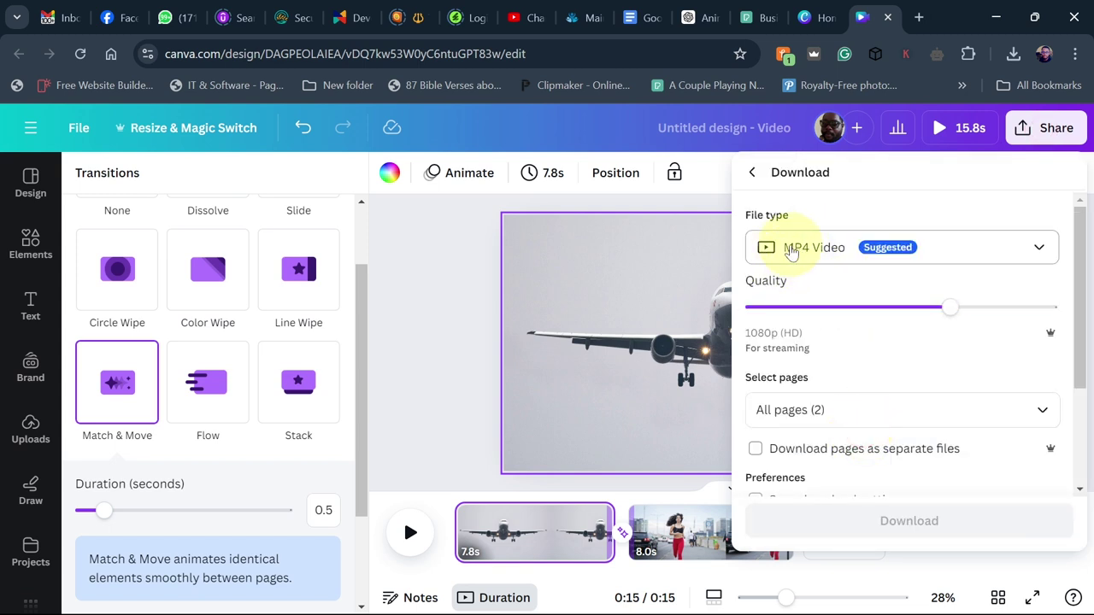
pyautogui.click(450, 313)
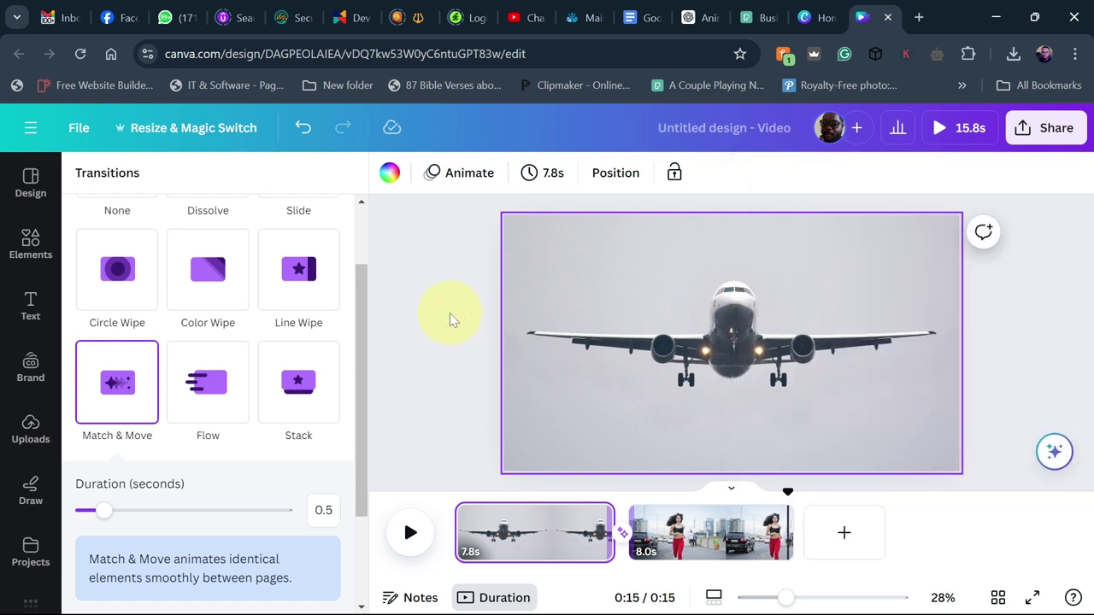